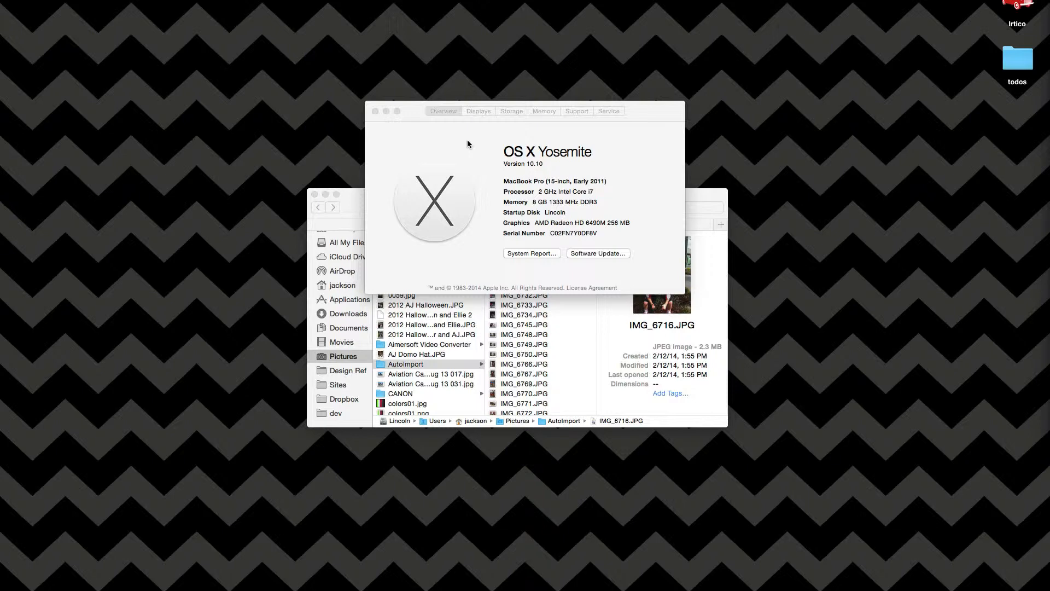
Close the system information window and open the AutoImport folder inside Pictures
{"action": "left_click", "coordinate": [376, 111]}
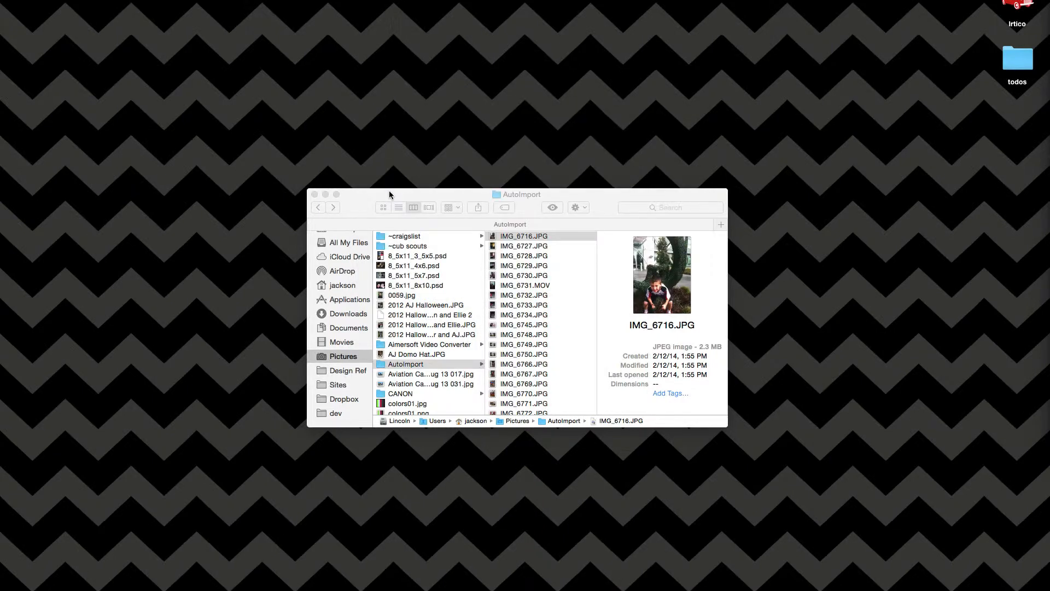
{"action": "left_click", "coordinate": [347, 358]}
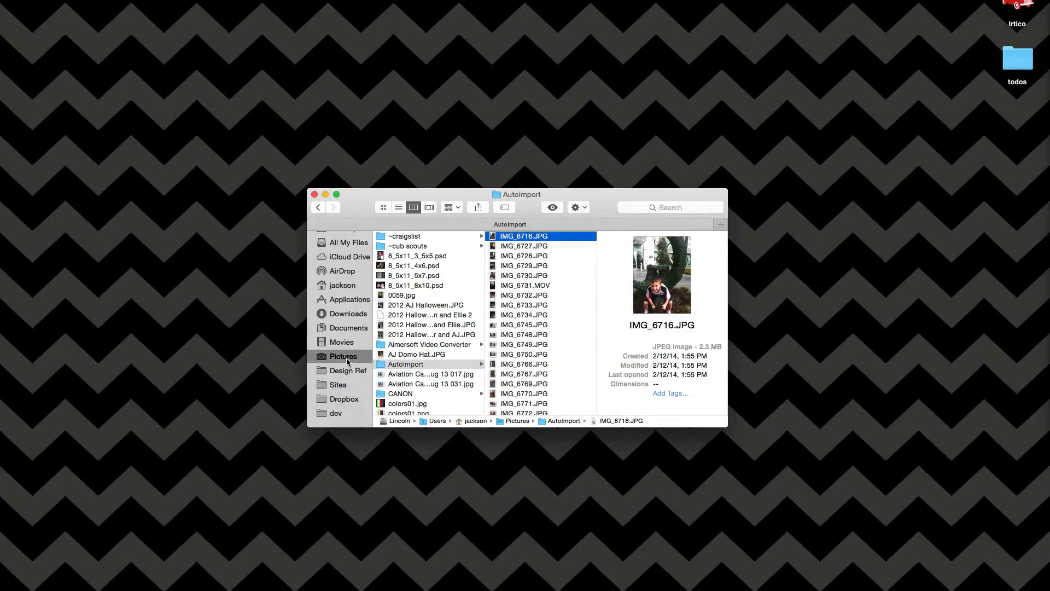
{"action": "left_click", "coordinate": [391, 364]}
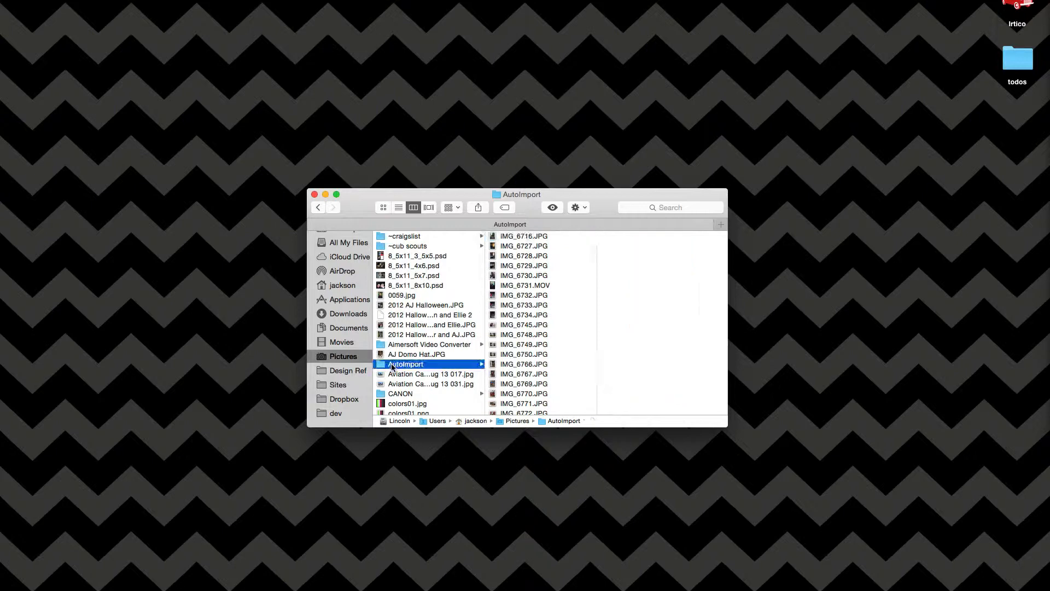
{"action": "left_click", "coordinate": [436, 366]}
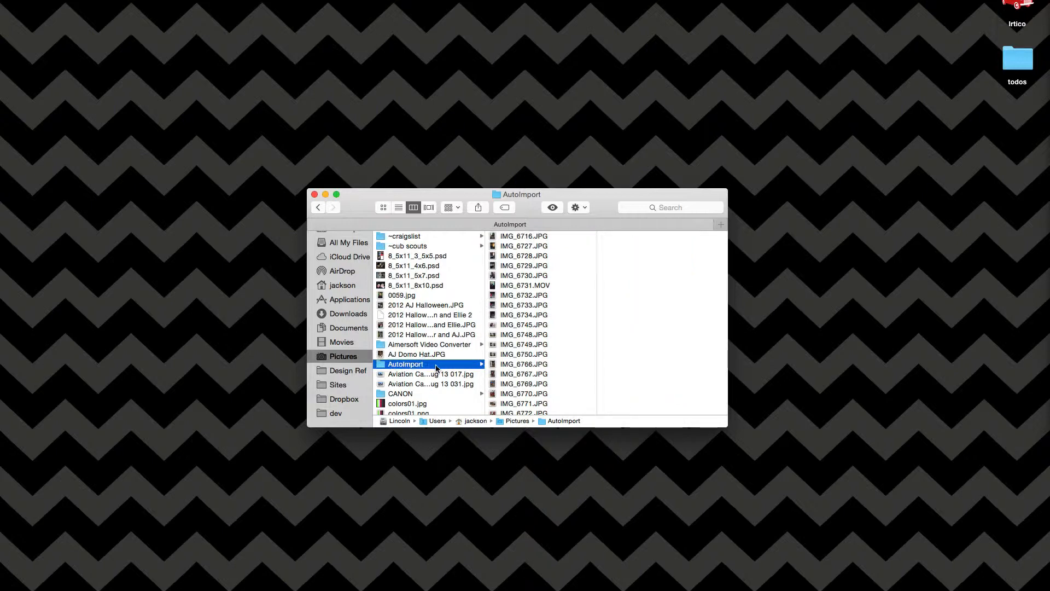
Browse the AutoImport photos and preview several of them to find where the color run pictures start
{"action": "left_click", "coordinate": [531, 237]}
{"action": "scroll", "coordinate": [530, 304], "scroll_direction": "down", "scroll_amount": 1}
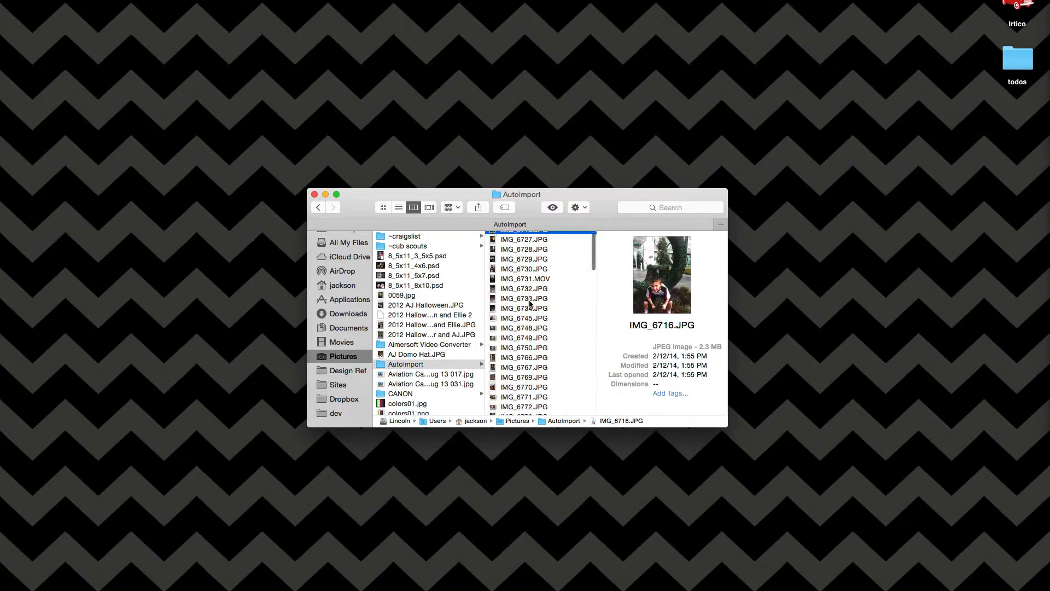
{"action": "scroll", "coordinate": [530, 303], "scroll_direction": "down", "scroll_amount": 5}
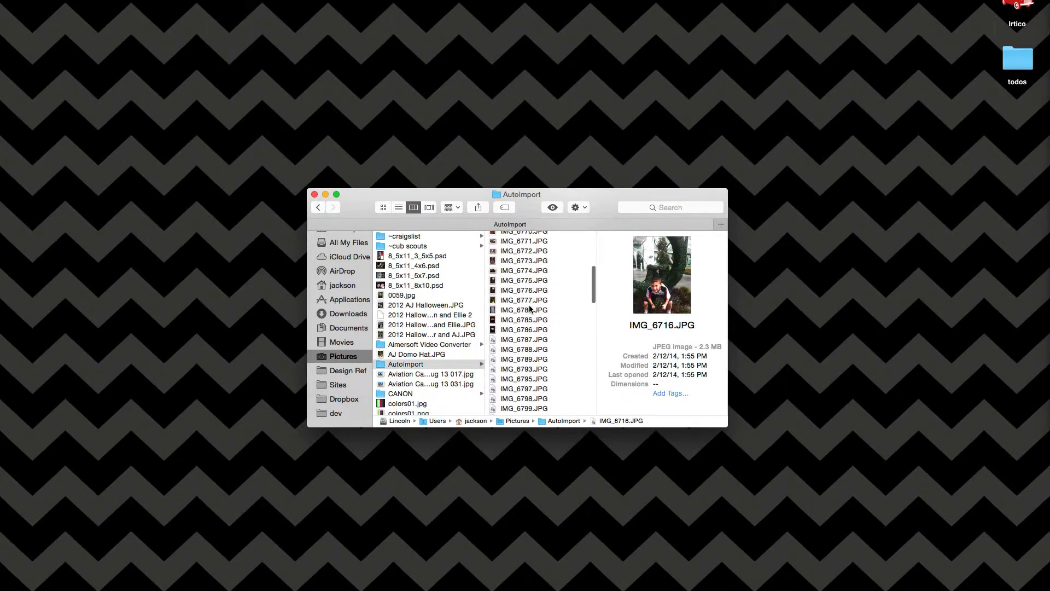
{"action": "scroll", "coordinate": [529, 309], "scroll_direction": "down", "scroll_amount": 5}
{"action": "left_click", "coordinate": [524, 323]}
{"action": "scroll", "coordinate": [522, 326], "scroll_direction": "down", "scroll_amount": 3}
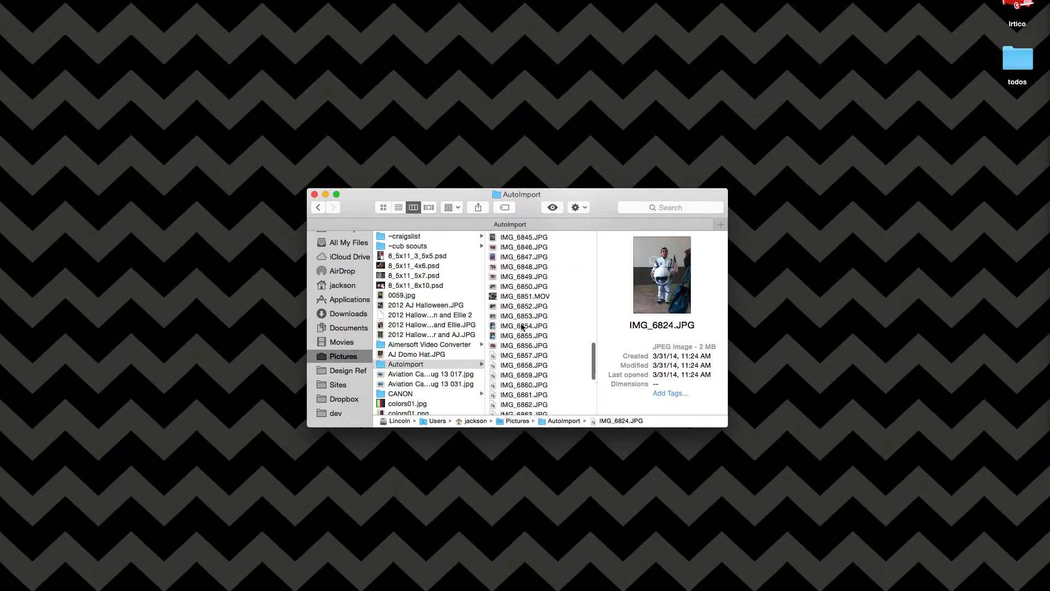
{"action": "scroll", "coordinate": [522, 326], "scroll_direction": "down", "scroll_amount": 4}
{"action": "left_click", "coordinate": [521, 343]}
{"action": "scroll", "coordinate": [522, 343], "scroll_direction": "down", "scroll_amount": 1}
{"action": "left_click", "coordinate": [520, 322]}
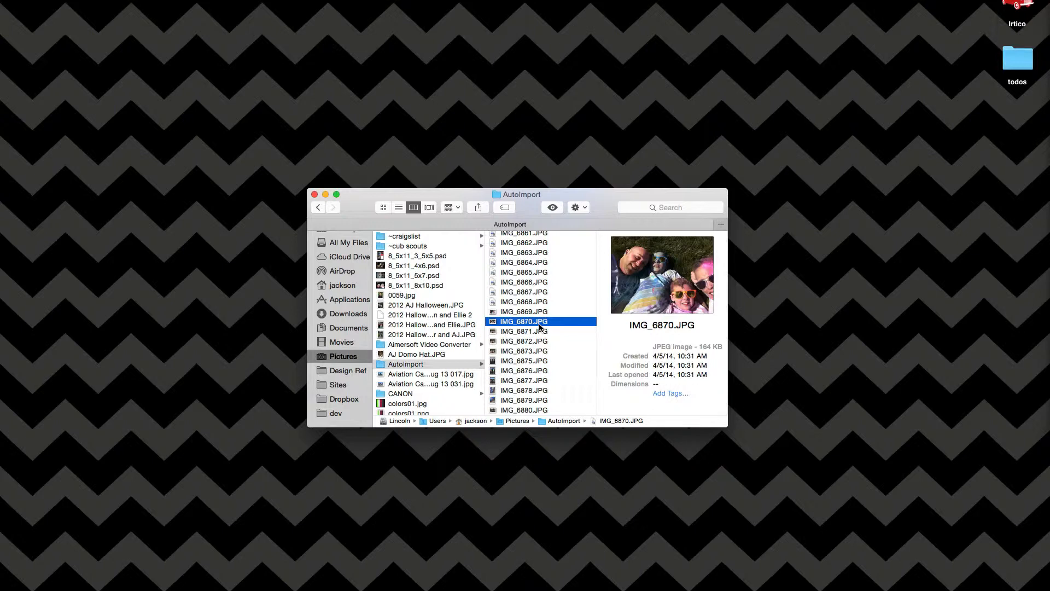
{"action": "left_click", "coordinate": [530, 302]}
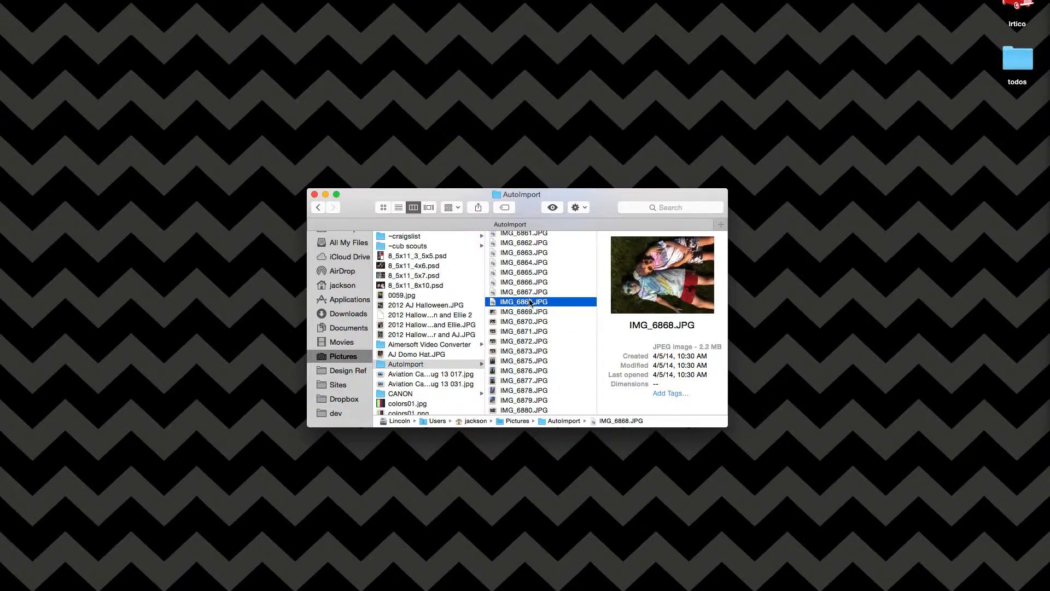
{"action": "left_click", "coordinate": [523, 265]}
{"action": "scroll", "coordinate": [524, 268], "scroll_direction": "up", "scroll_amount": 3}
{"action": "left_click", "coordinate": [523, 251]}
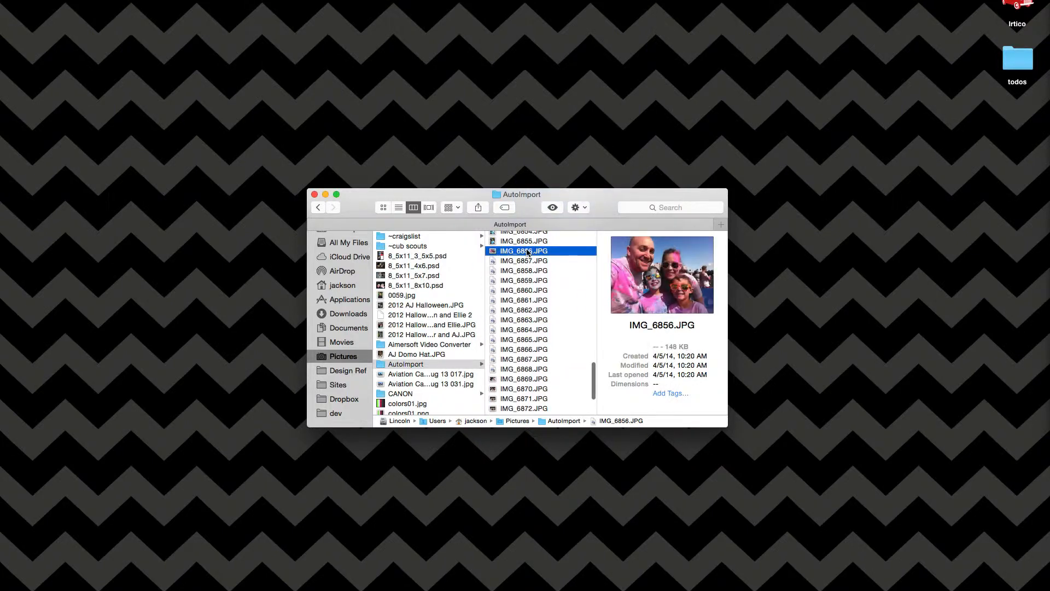
{"action": "scroll", "coordinate": [526, 255], "scroll_direction": "up", "scroll_amount": 3}
{"action": "left_click", "coordinate": [526, 298]}
{"action": "scroll", "coordinate": [526, 271], "scroll_direction": "up", "scroll_amount": 3}
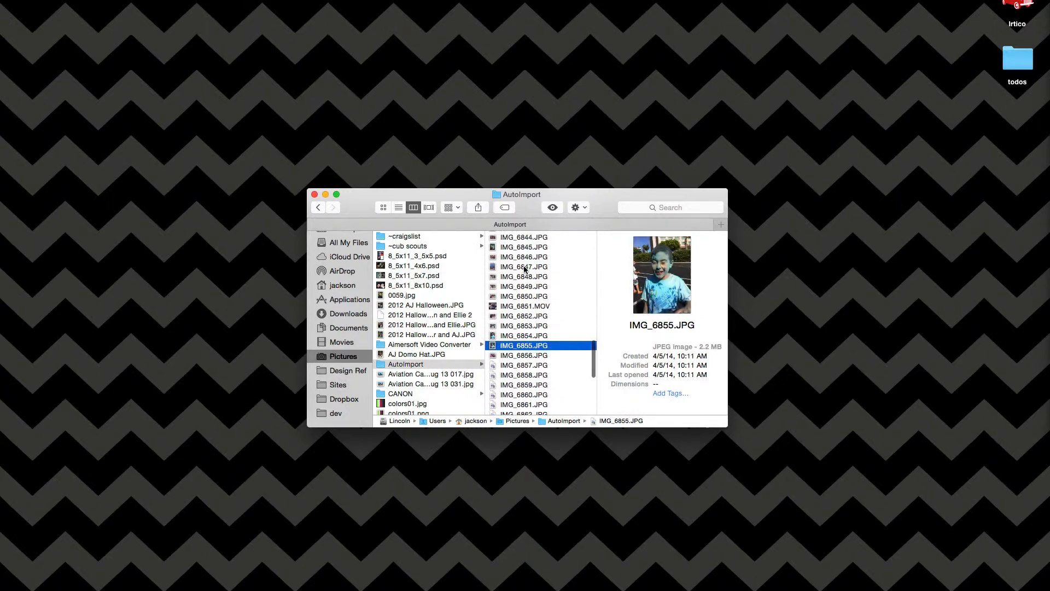
{"action": "left_click", "coordinate": [524, 300]}
{"action": "scroll", "coordinate": [522, 301], "scroll_direction": "up", "scroll_amount": 3}
{"action": "left_click", "coordinate": [523, 280]}
{"action": "scroll", "coordinate": [523, 285], "scroll_direction": "up", "scroll_amount": 2}
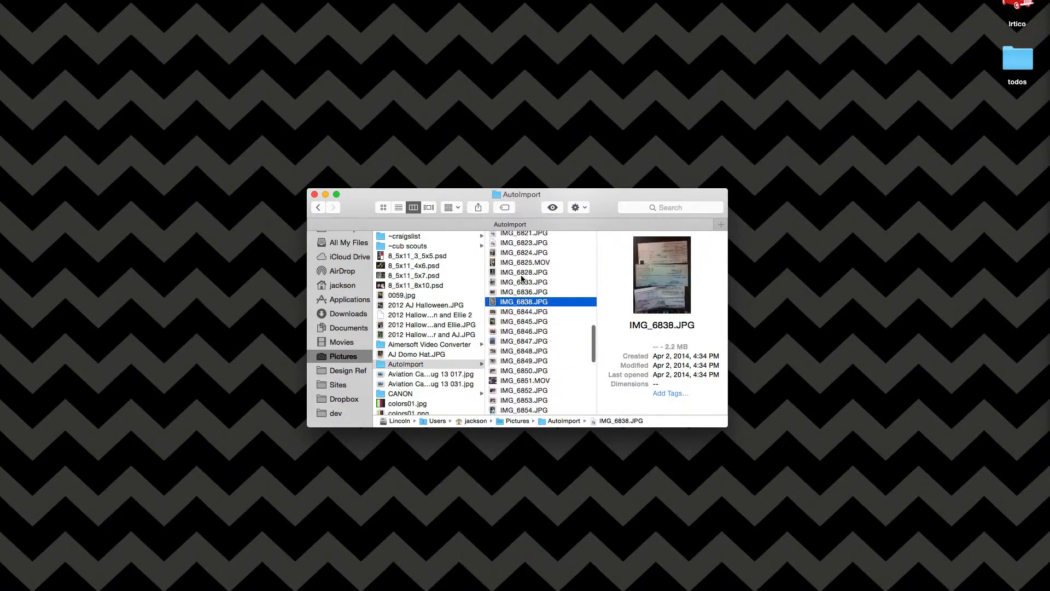
Select IMG_6844.JPG through IMG_6880.JPG and open the batch rename dialog for them
{"action": "left_click", "coordinate": [522, 300]}
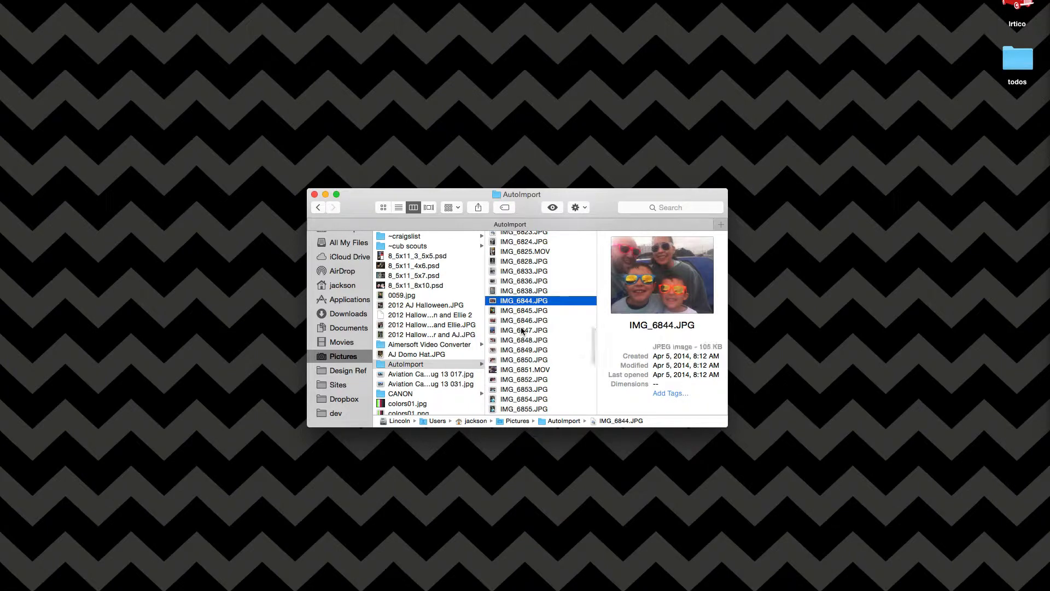
{"action": "scroll", "coordinate": [523, 333], "scroll_direction": "down", "scroll_amount": 5}
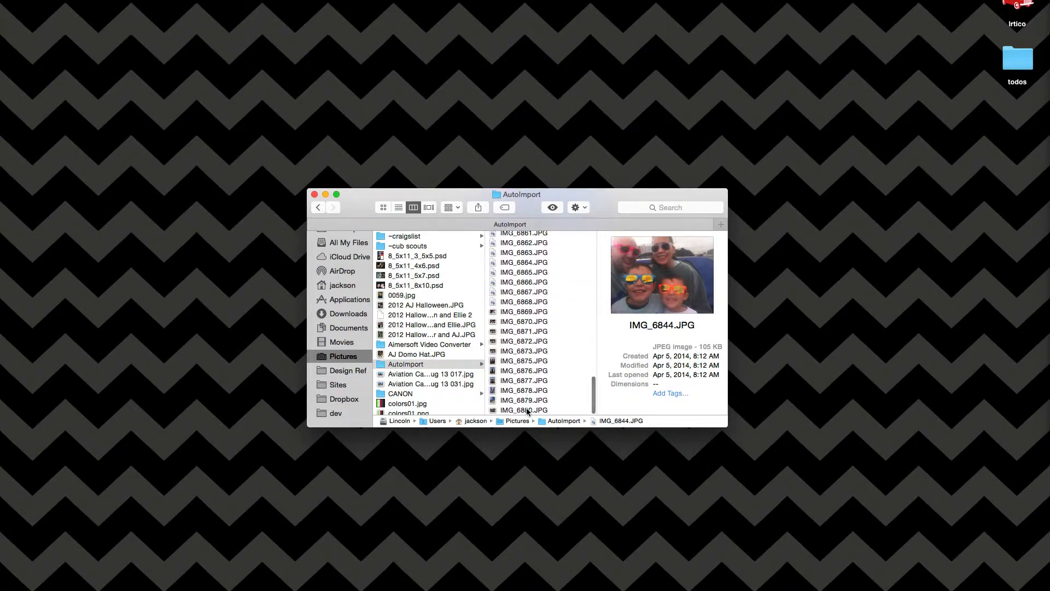
{"action": "key", "text": "super+a"}
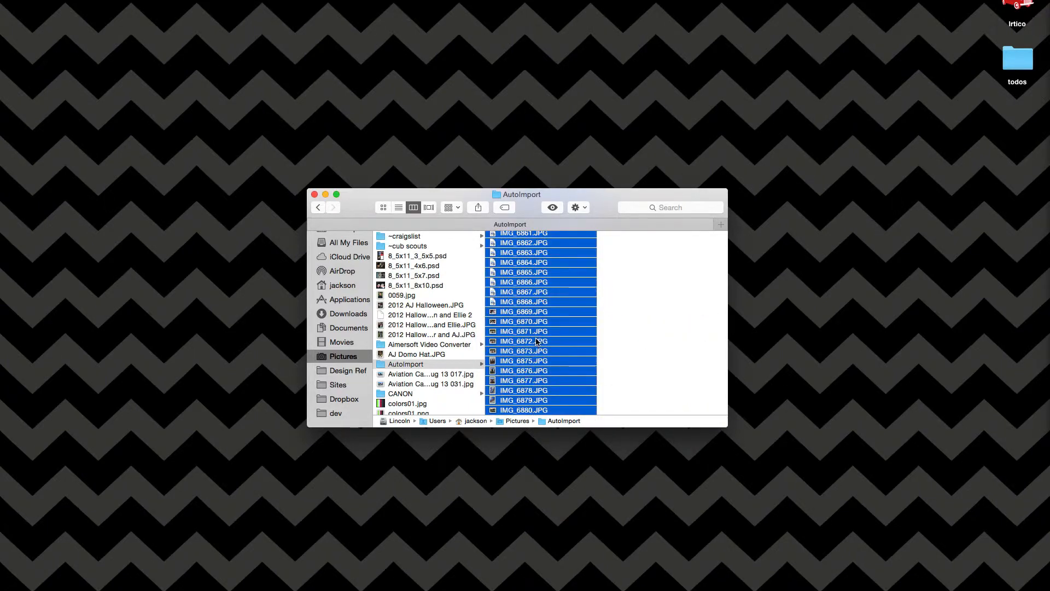
{"action": "right_click", "coordinate": [542, 309]}
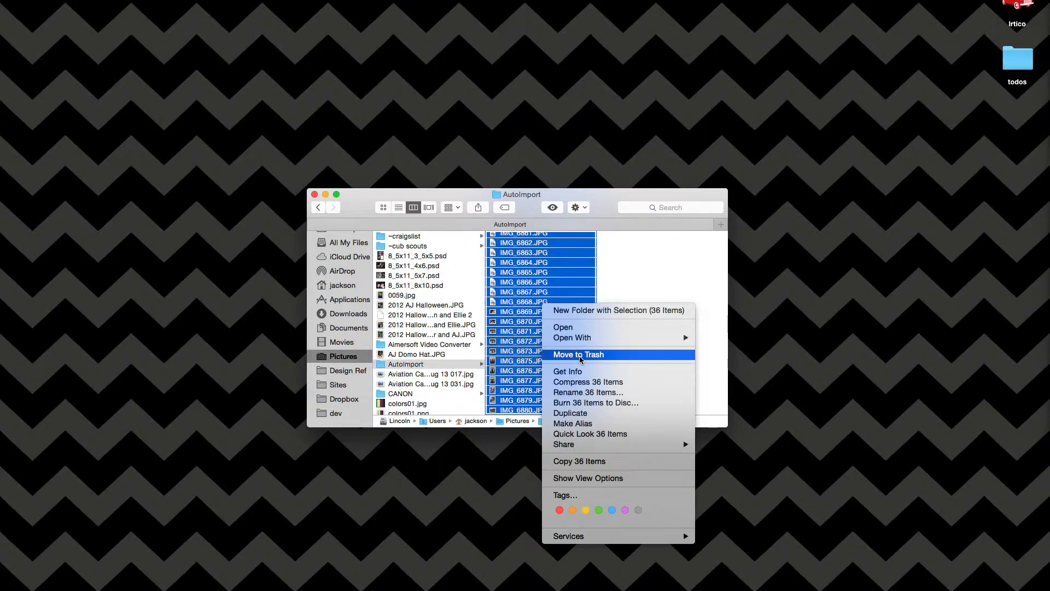
{"action": "left_click", "coordinate": [595, 393]}
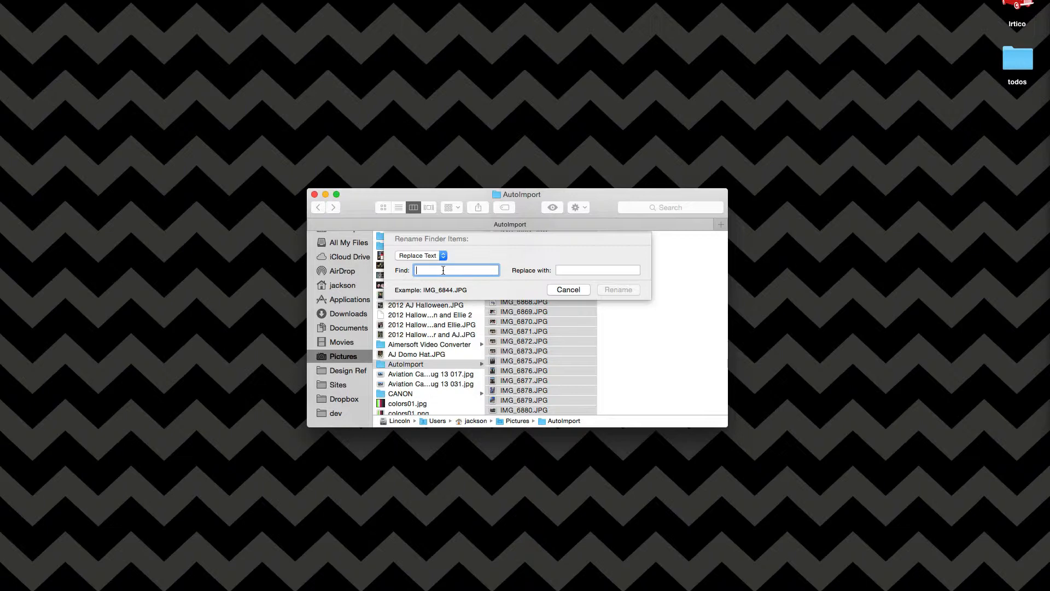
Set the batch rename to replace "_" with "-" in the file names
{"action": "type", "text": "_"}
{"action": "key", "text": "Tab"}
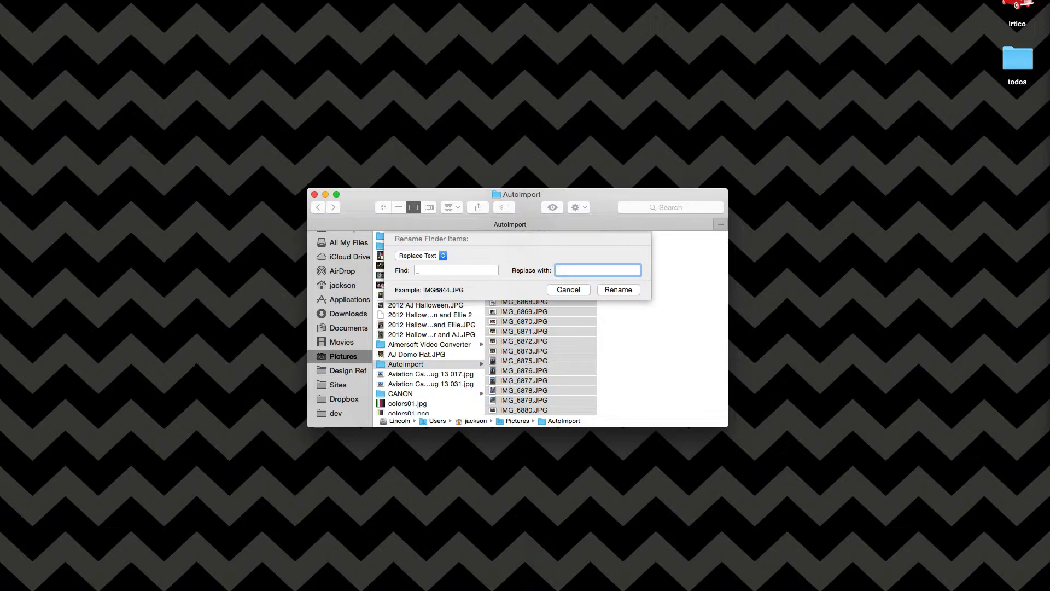
{"action": "type", "text": "-"}
Set the text replacement to find "IMG_" and replace it with "Color Run ", including the trailing space
{"action": "left_click", "coordinate": [442, 272]}
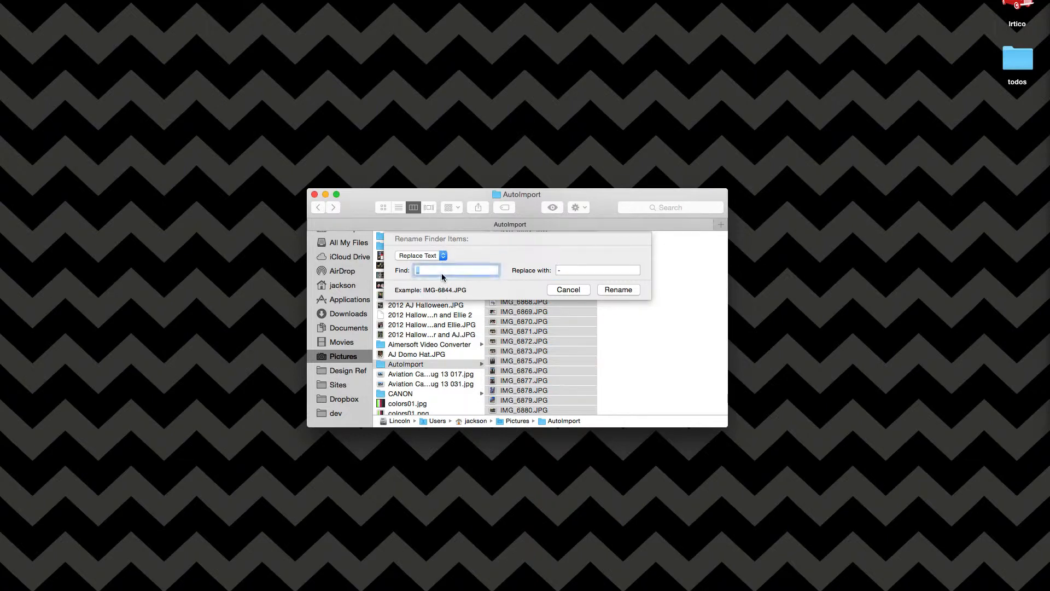
{"action": "type", "text": "IMG"}
{"action": "key", "text": "Tab"}
{"action": "type", "text": "Color"}
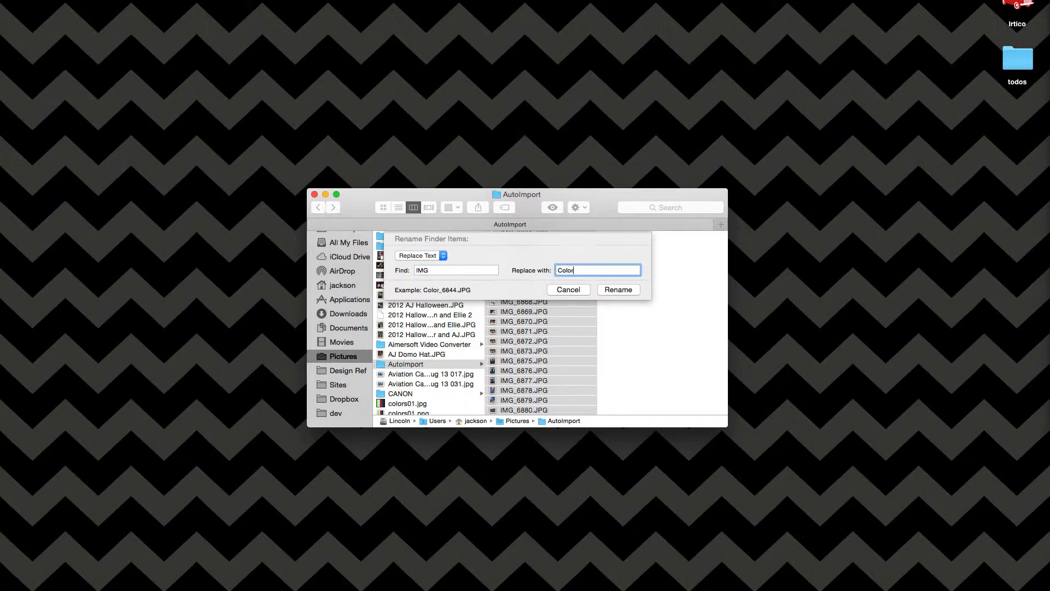
{"action": "type", "text": " Run"}
{"action": "left_click", "coordinate": [449, 271]}
{"action": "type", "text": "_"}
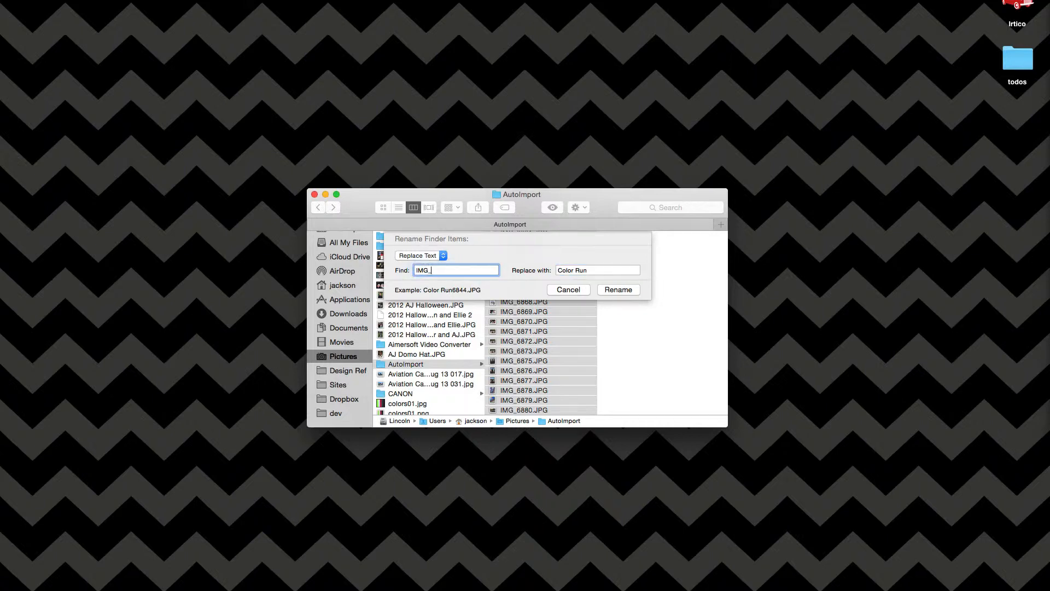
{"action": "left_click", "coordinate": [593, 270]}
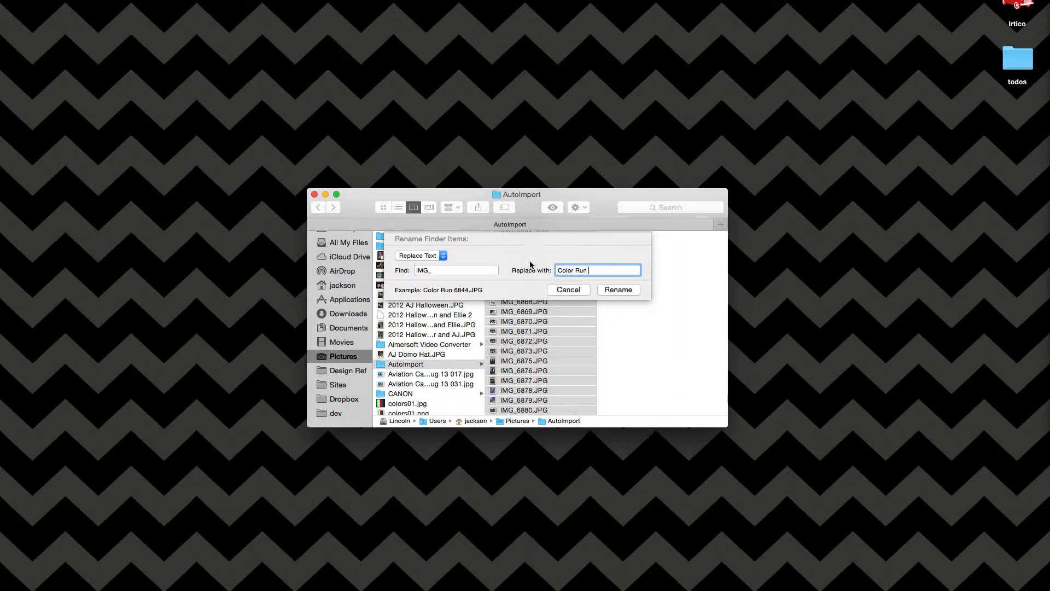
Switch the rename mode to Add Text and set the text added after the name to "-Color-Run"
{"action": "left_click", "coordinate": [430, 257]}
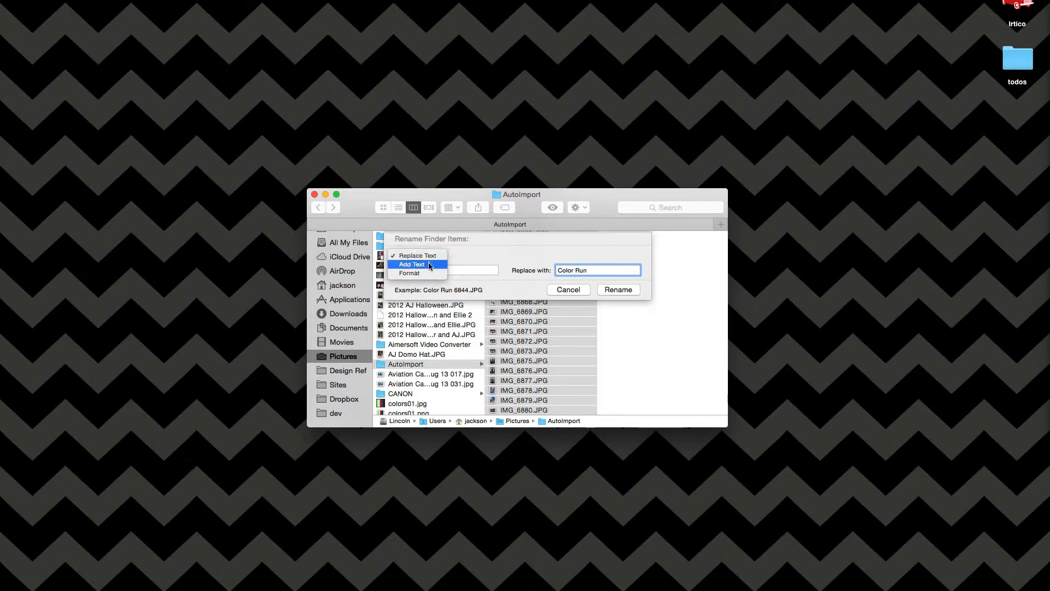
{"action": "left_click", "coordinate": [427, 265]}
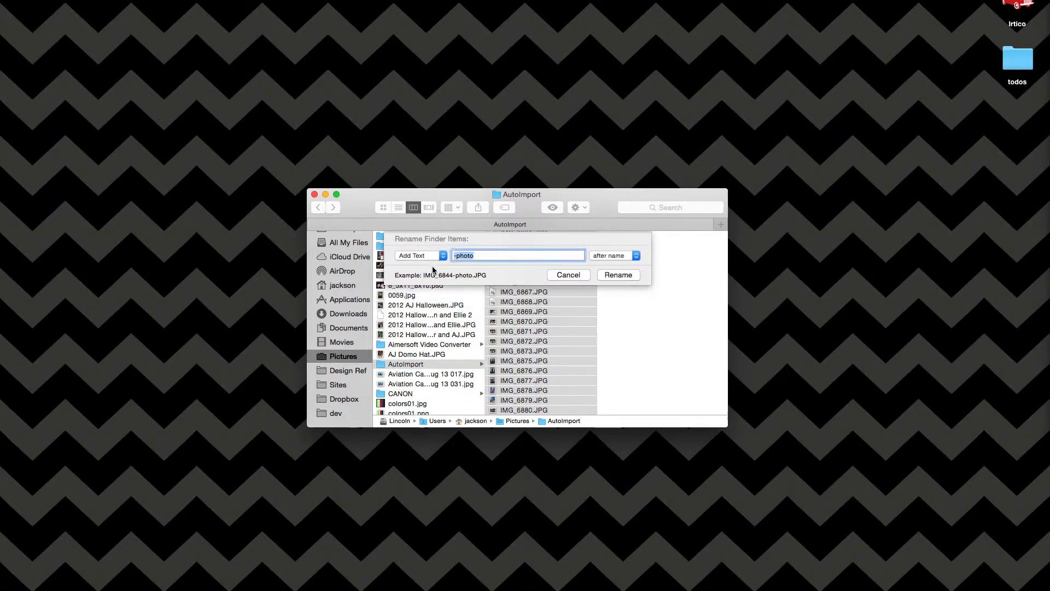
{"action": "left_click", "coordinate": [477, 257]}
{"action": "key", "text": "BackSpace"}
{"action": "key", "text": "BackSpace"}
{"action": "key", "text": "BackSpace"}
{"action": "key", "text": "BackSpace"}
{"action": "key", "text": "BackSpace"}
{"action": "type", "text": "Color-Run"}
Place the added text before the name and change it to "Color-Run-"
{"action": "left_click", "coordinate": [608, 258]}
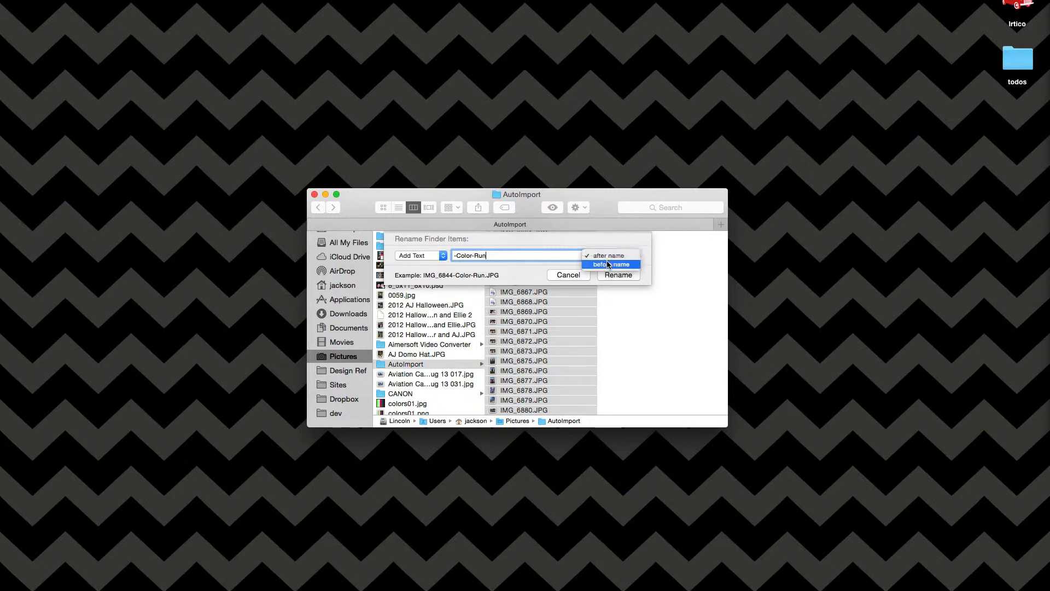
{"action": "left_click", "coordinate": [593, 265]}
{"action": "left_click", "coordinate": [457, 255]}
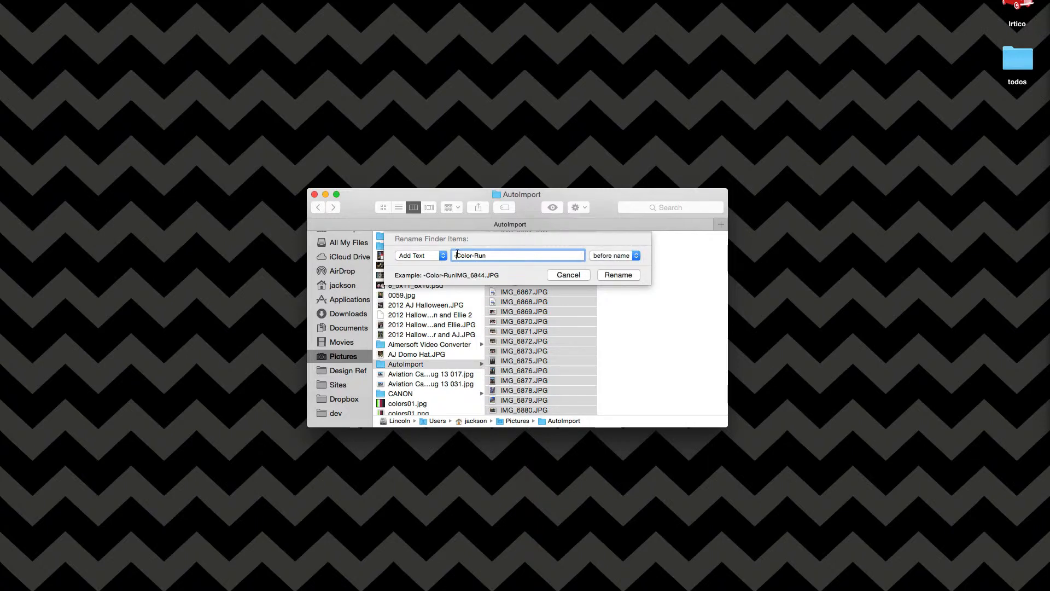
{"action": "key", "text": "BackSpace"}
{"action": "left_click", "coordinate": [495, 254]}
{"action": "type", "text": "-"}
Switch the rename mode to Format and set the custom format to "Color Run"
{"action": "left_click", "coordinate": [420, 256]}
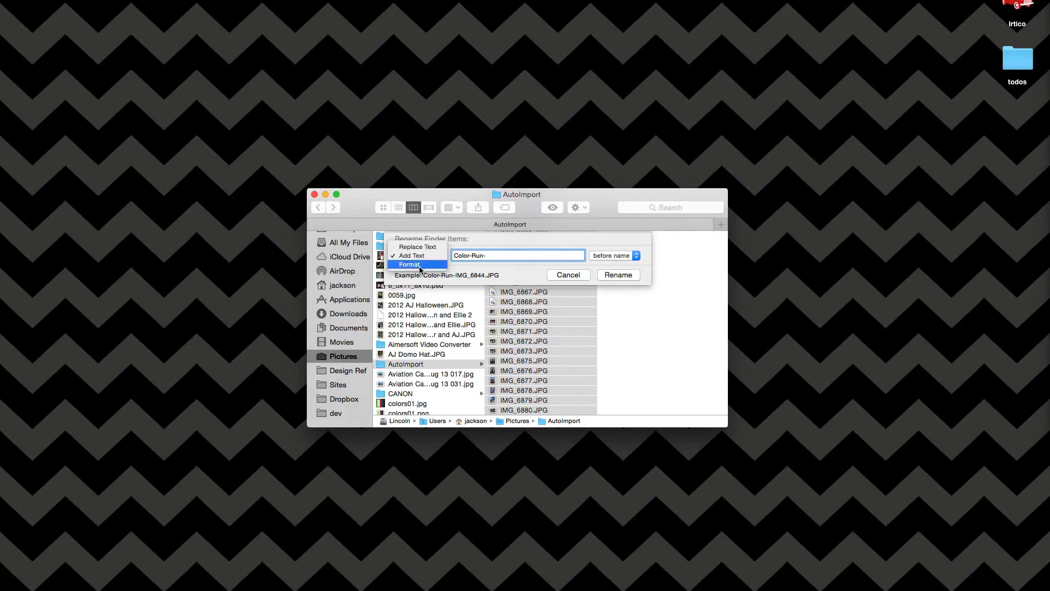
{"action": "left_click", "coordinate": [420, 265]}
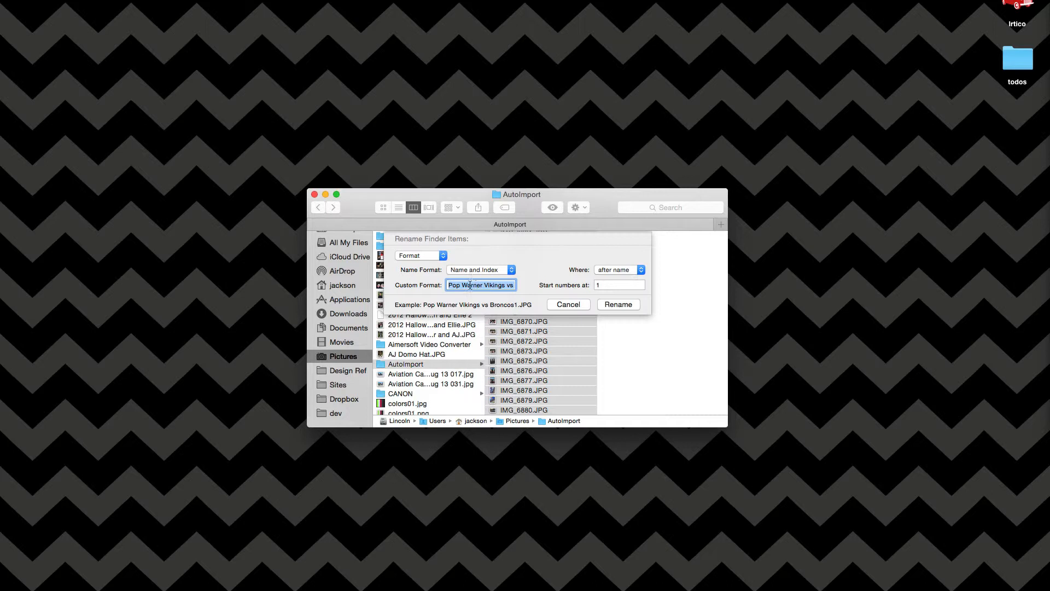
{"action": "type", "text": "Color "}
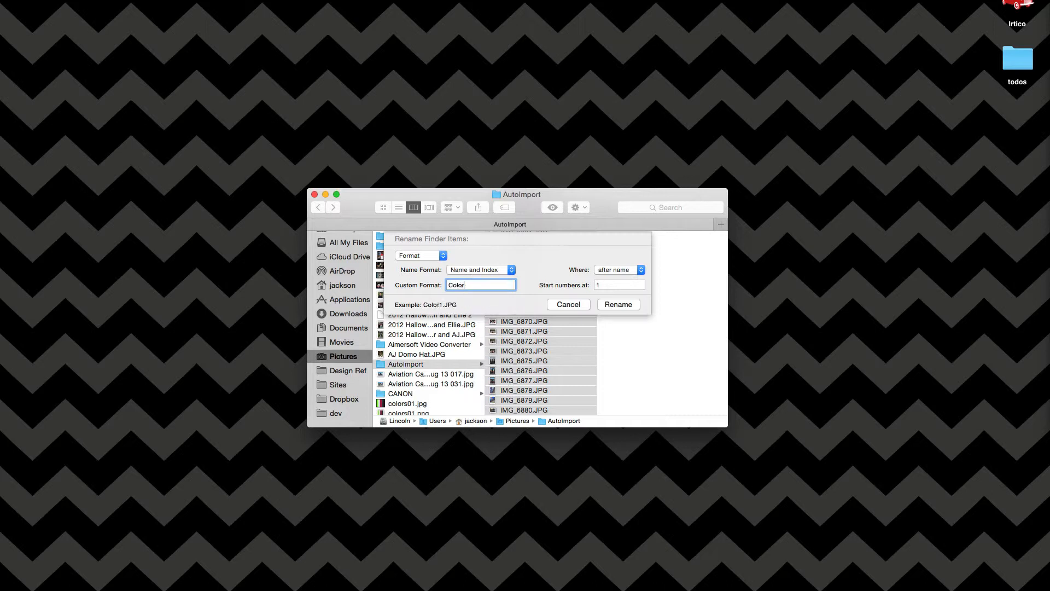
{"action": "type", "text": "Run"}
Place the numbering before the name and change the name format to Name and Counter
{"action": "left_click", "coordinate": [603, 272]}
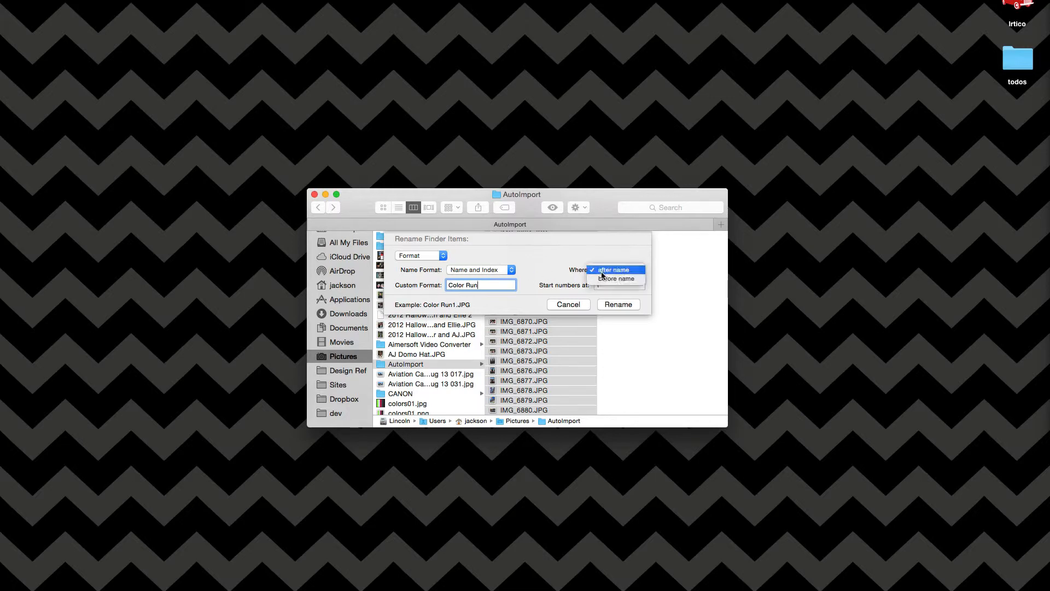
{"action": "left_click", "coordinate": [603, 279]}
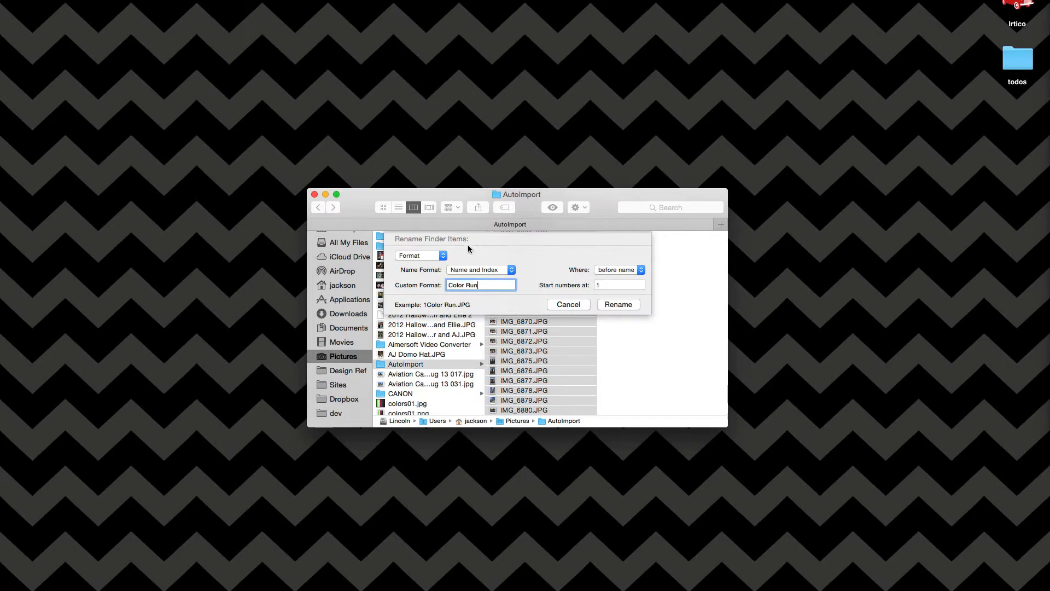
{"action": "left_click", "coordinate": [470, 271]}
{"action": "left_click", "coordinate": [471, 276]}
Set the position back to after name and change the name format to Name and Date
{"action": "left_click", "coordinate": [612, 268]}
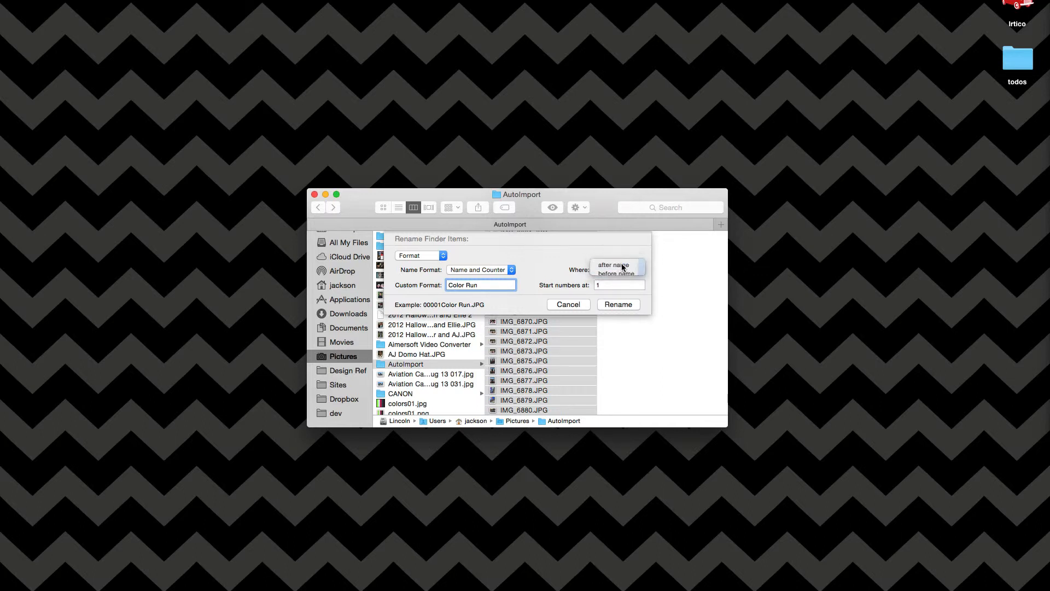
{"action": "left_click", "coordinate": [613, 261]}
{"action": "left_click", "coordinate": [477, 270]}
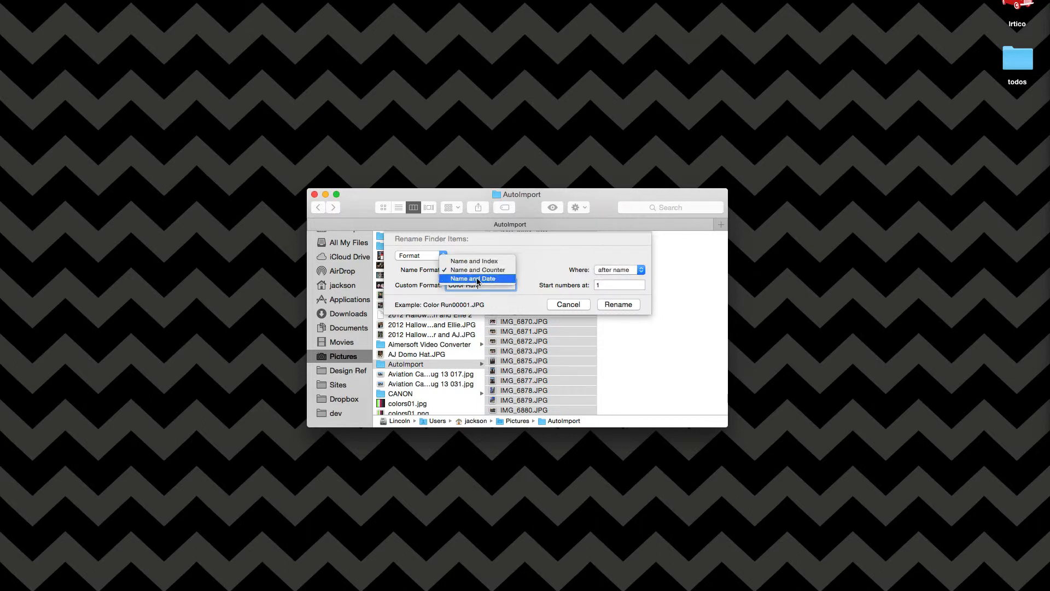
{"action": "left_click", "coordinate": [477, 279]}
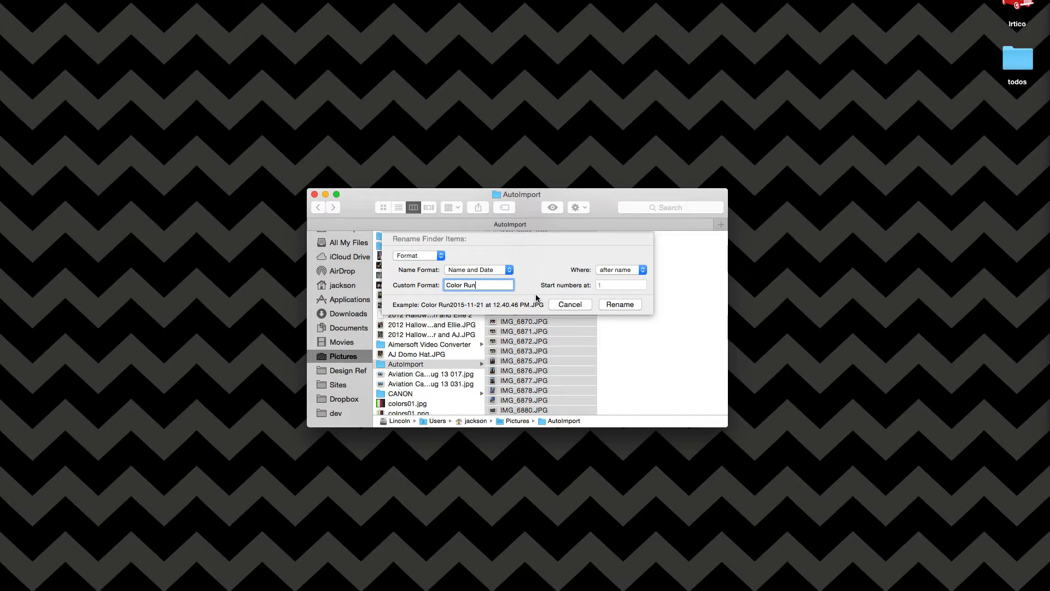
Change the name format to Name and Index, and switch the rename mode to Add Text
{"action": "left_click", "coordinate": [478, 269]}
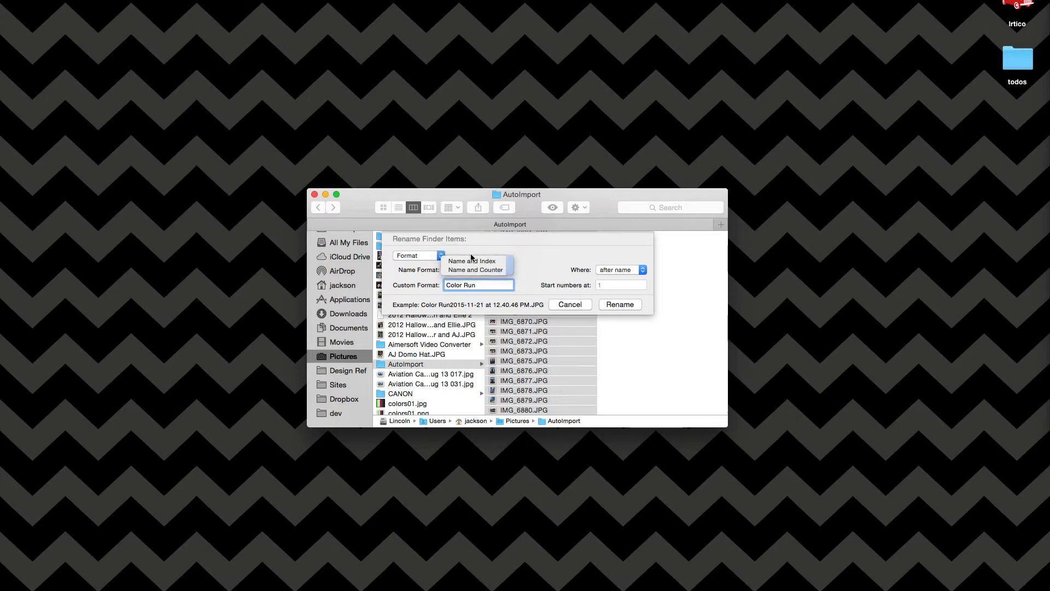
{"action": "left_click", "coordinate": [472, 260]}
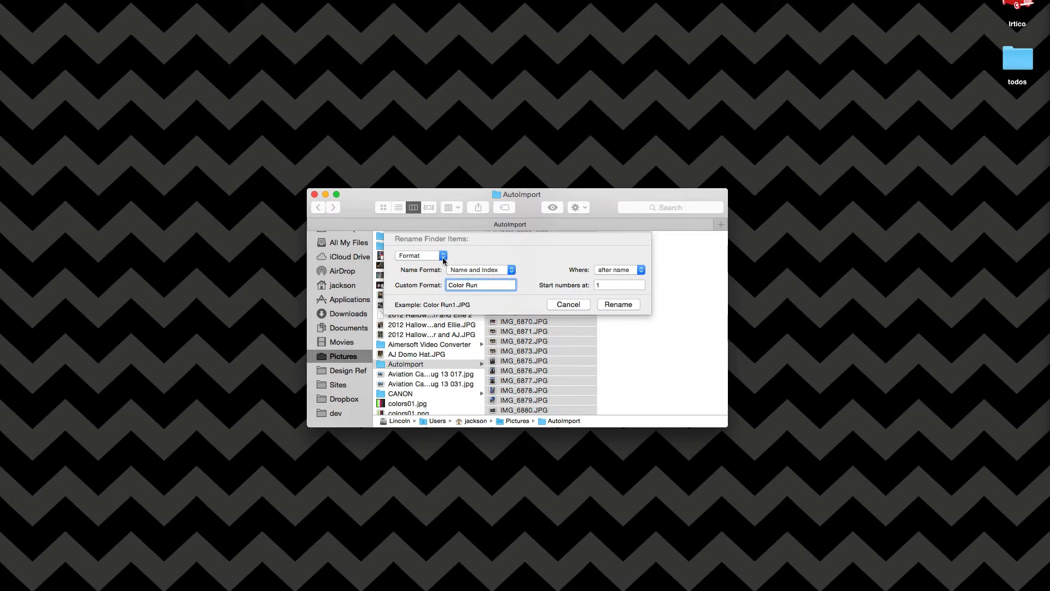
{"action": "left_click", "coordinate": [443, 256]}
{"action": "left_click", "coordinate": [431, 247]}
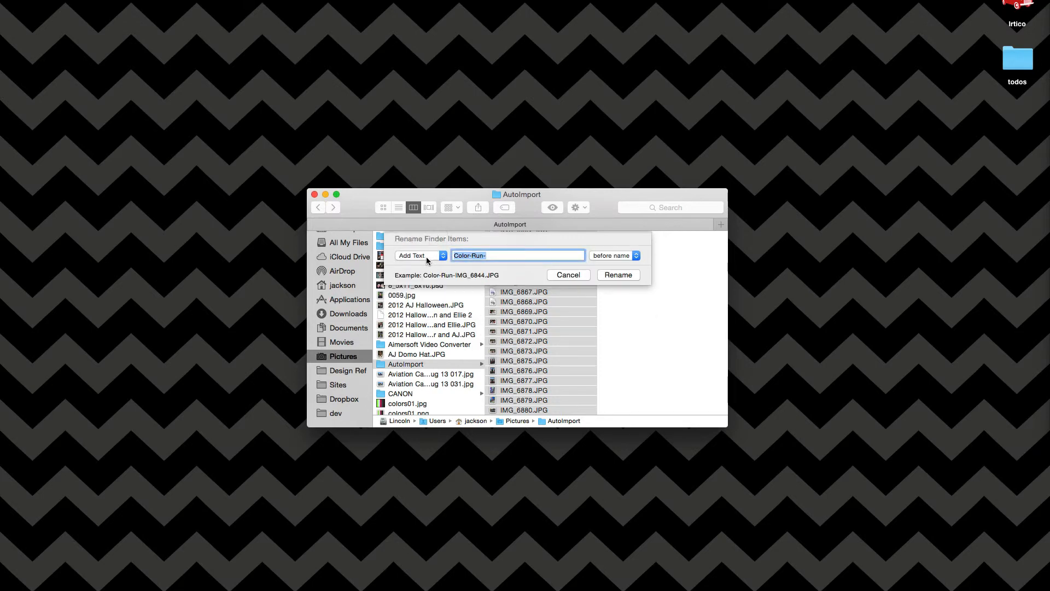
Switch the rename mode to Replace Text and rename the selected files, replacing "IMG_" with "Color Run ", and check the renamed list
{"action": "left_click", "coordinate": [427, 257]}
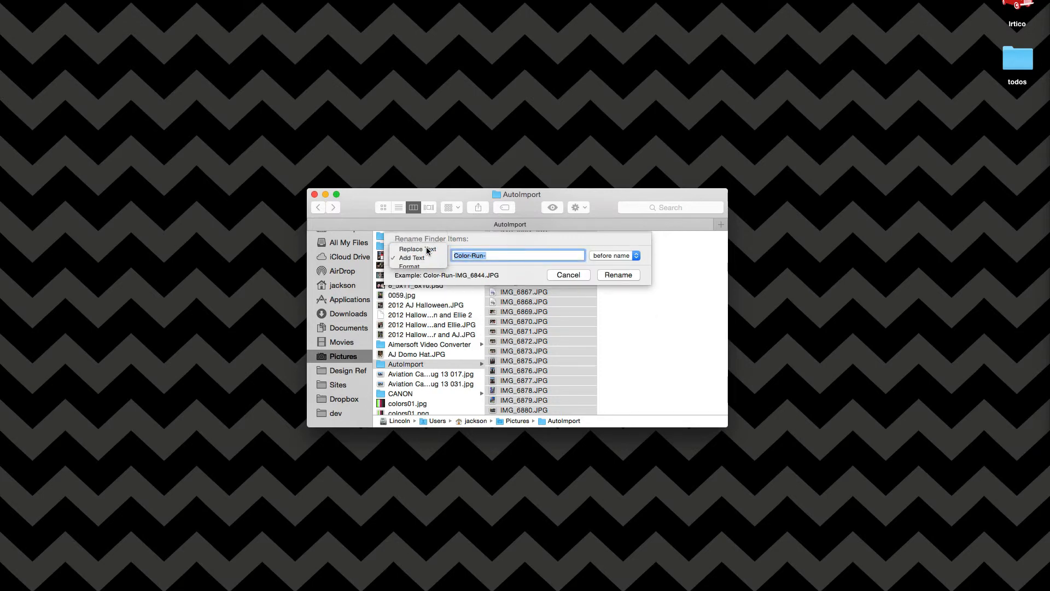
{"action": "left_click", "coordinate": [431, 246]}
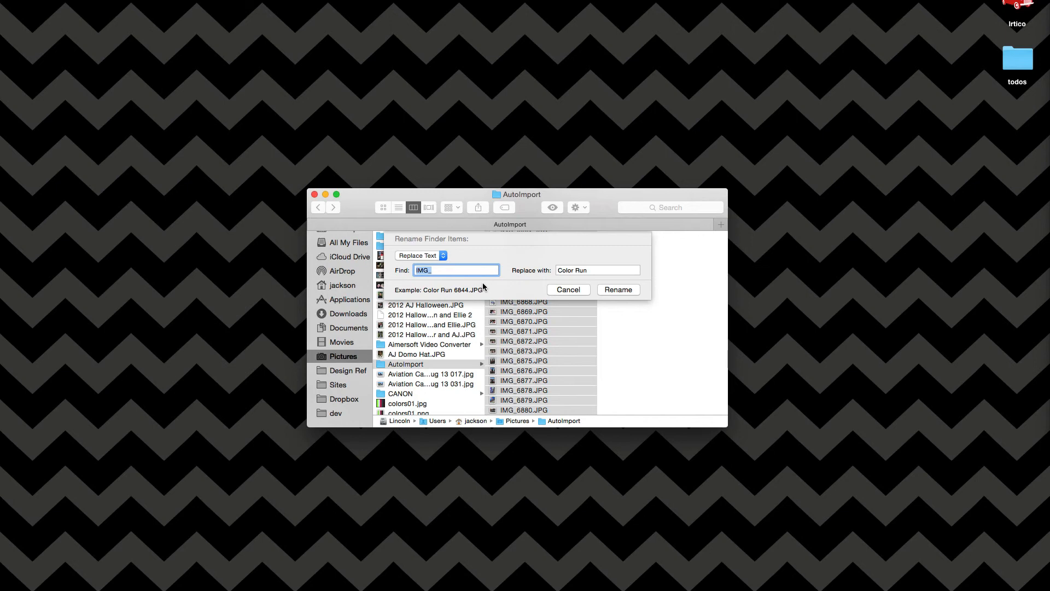
{"action": "left_click", "coordinate": [610, 290]}
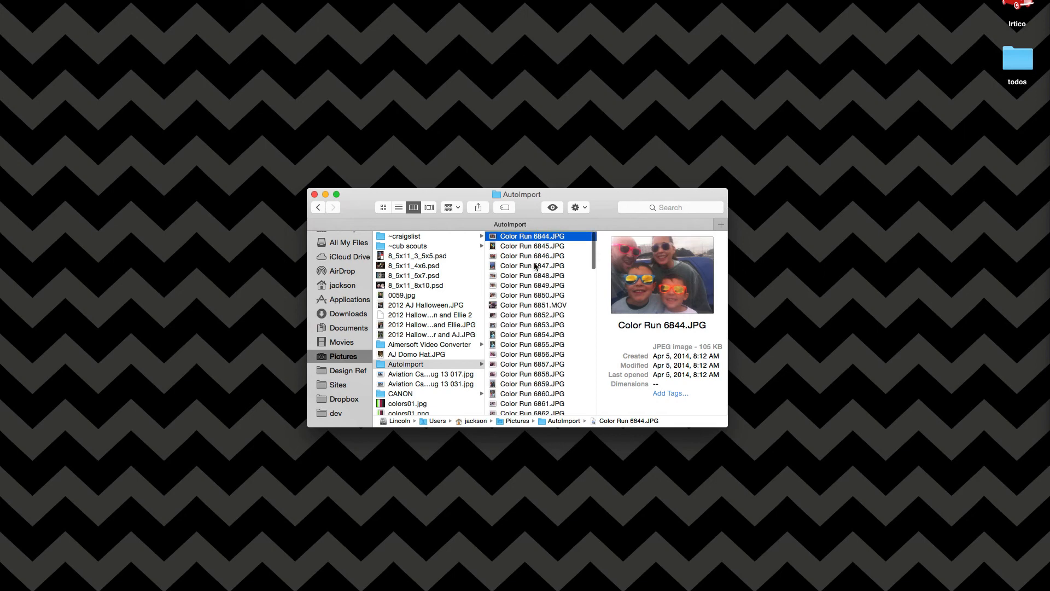
{"action": "scroll", "coordinate": [540, 292], "scroll_direction": "down", "scroll_amount": 5}
{"action": "scroll", "coordinate": [539, 292], "scroll_direction": "down", "scroll_amount": 7}
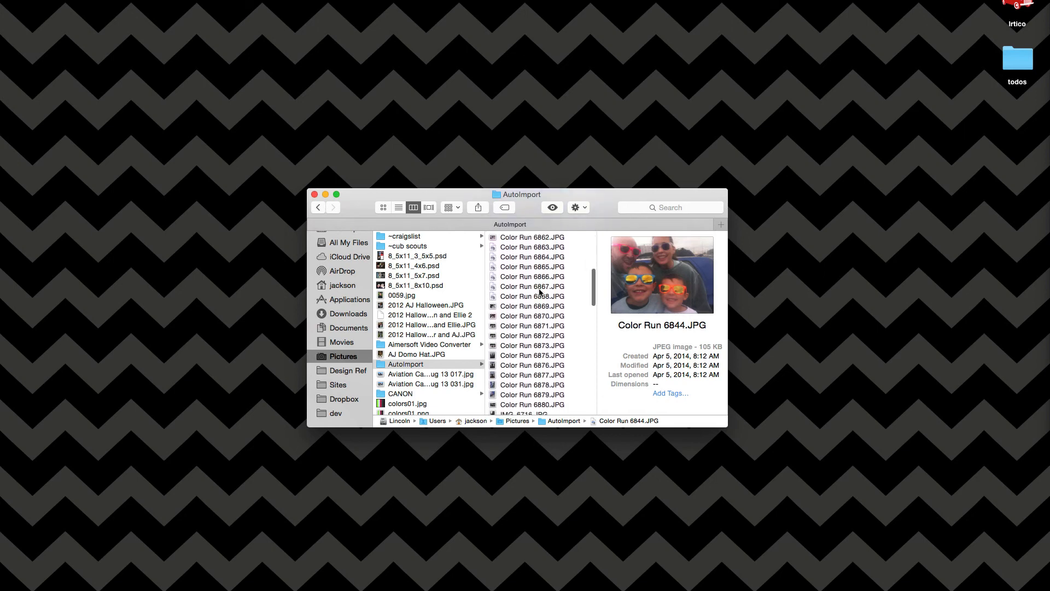
{"action": "scroll", "coordinate": [548, 338], "scroll_direction": "down", "scroll_amount": 6}
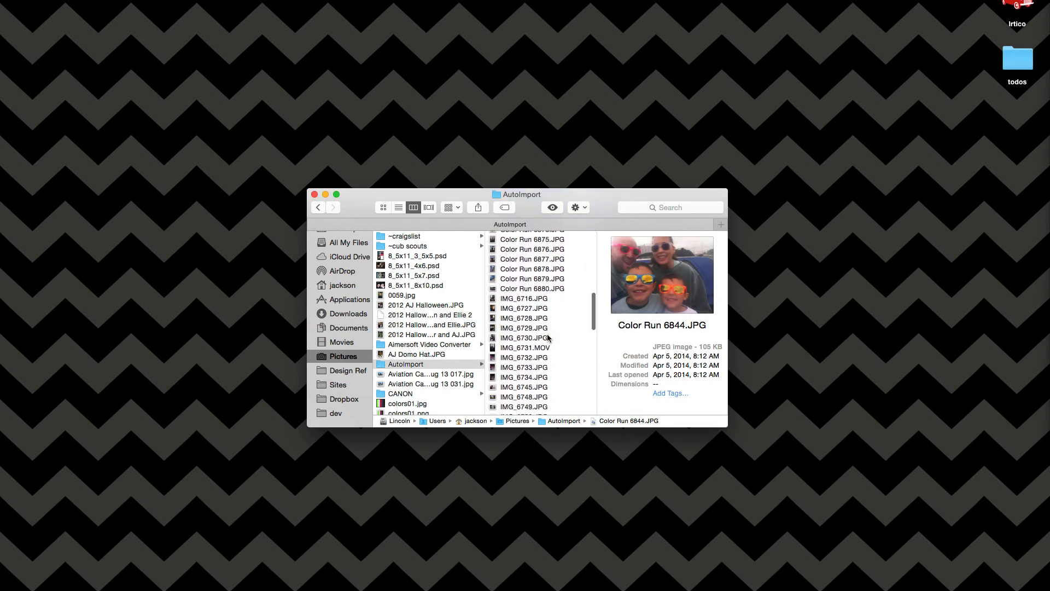